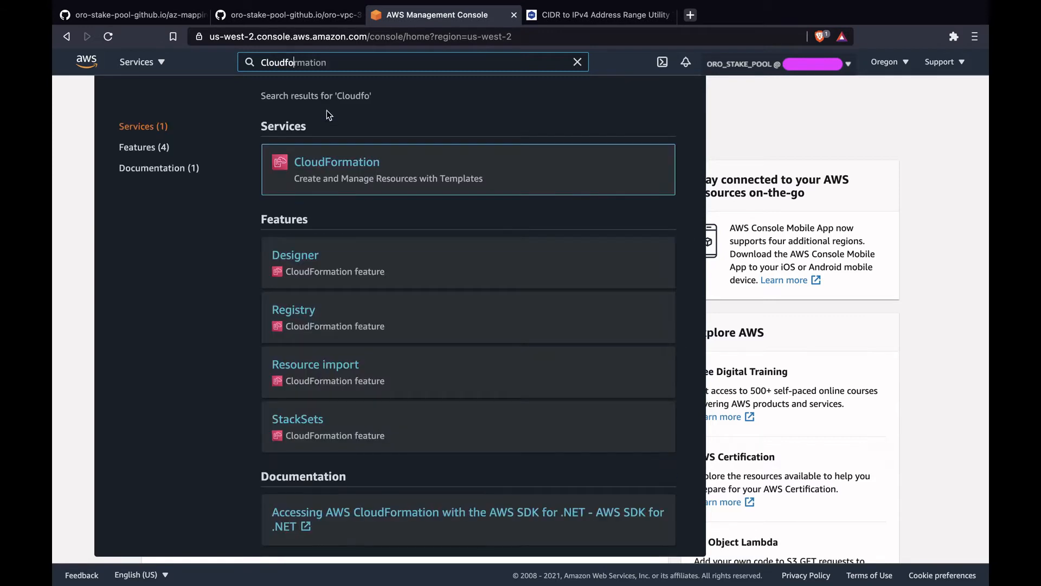
# - Open the CloudFormation service and check the list of available AWS regions, keeping US West (Oregon)
pyautogui.click(343, 164)
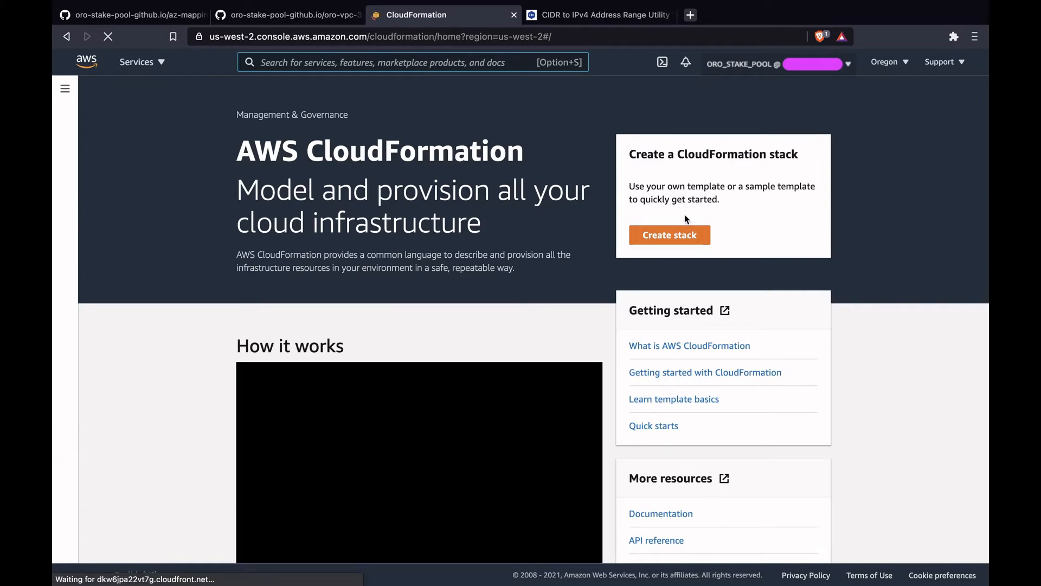
pyautogui.click(887, 62)
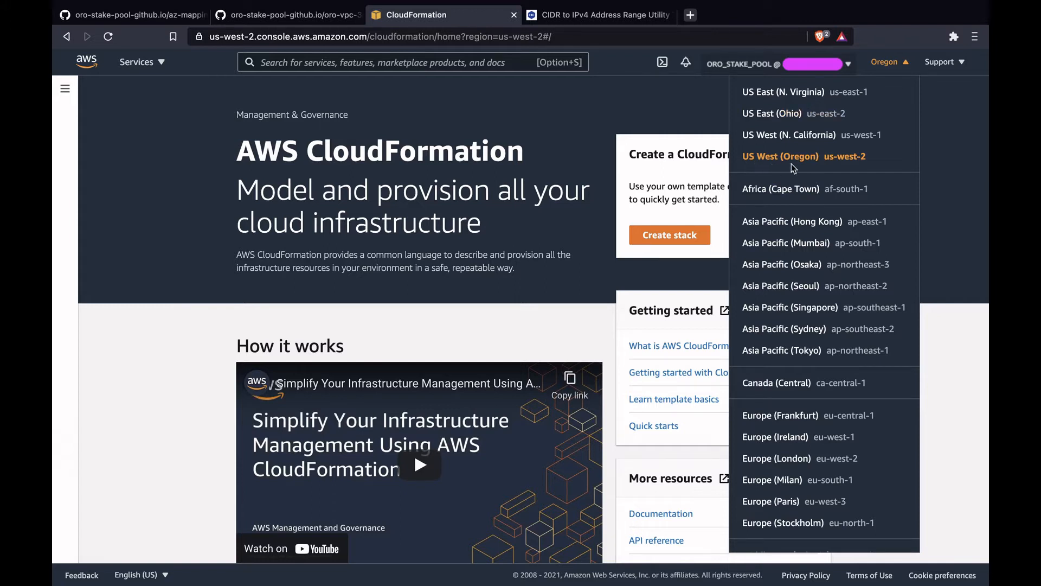
pyautogui.click(942, 155)
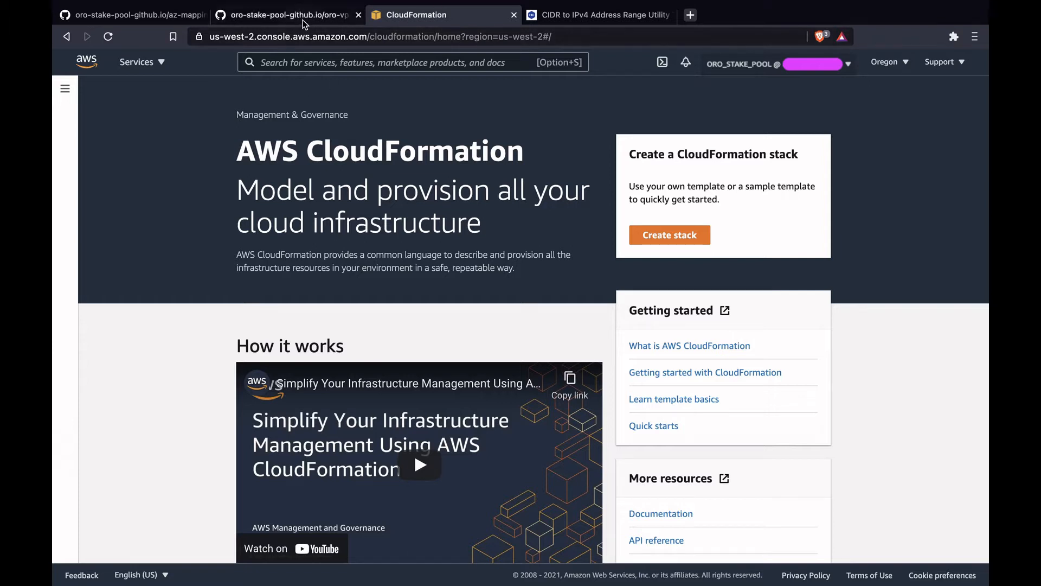
# - Examine the availability zones per region in the az-mapping.md table on GitHub, especially those for US West (N. California)
pyautogui.click(147, 17)
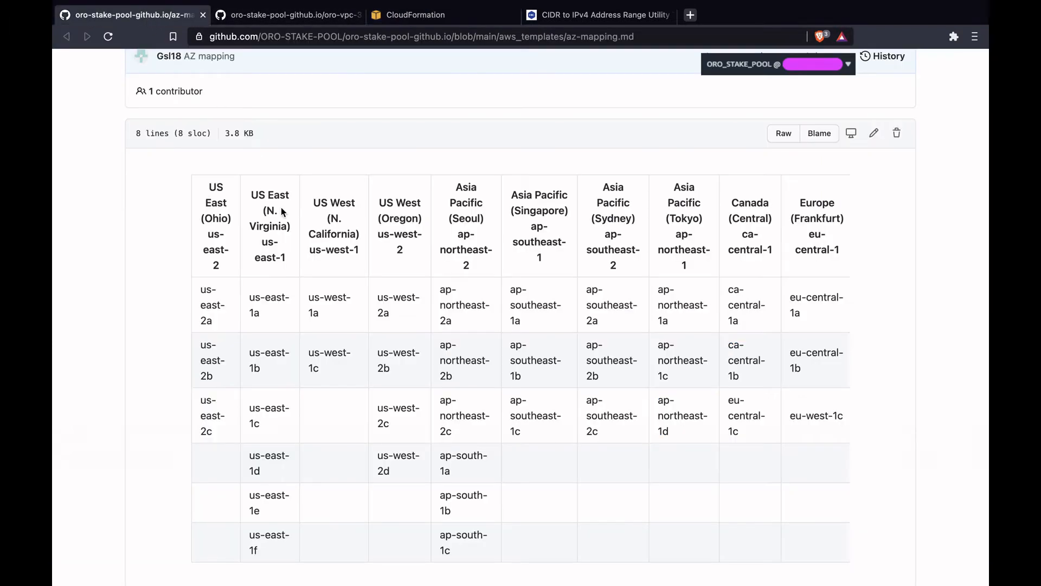
pyautogui.scroll(5, 281, 211)
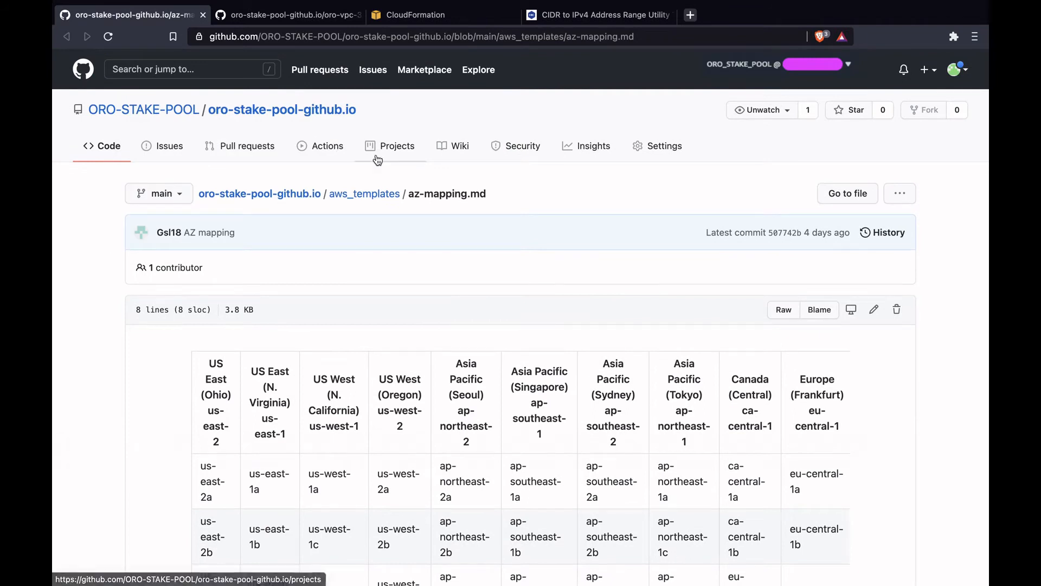
pyautogui.scroll(-2, 313, 434)
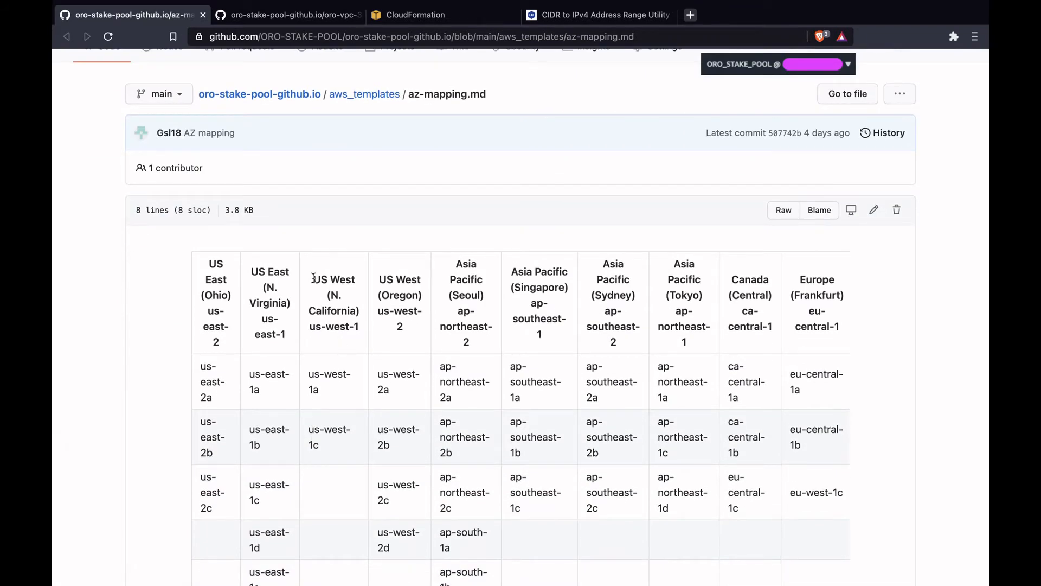
pyautogui.moveTo(308, 371); pyautogui.dragTo(349, 445)
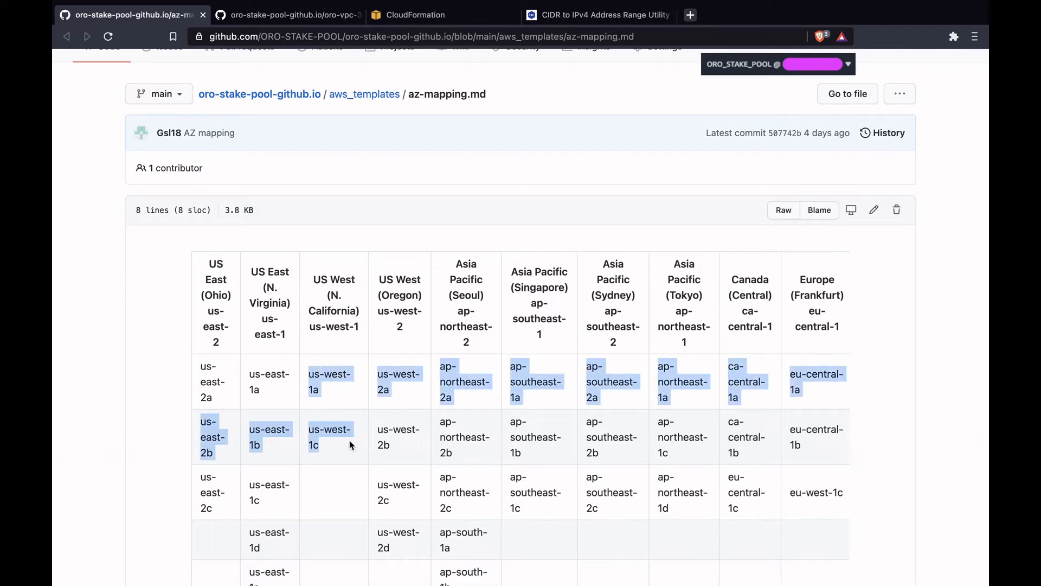
pyautogui.click(346, 448)
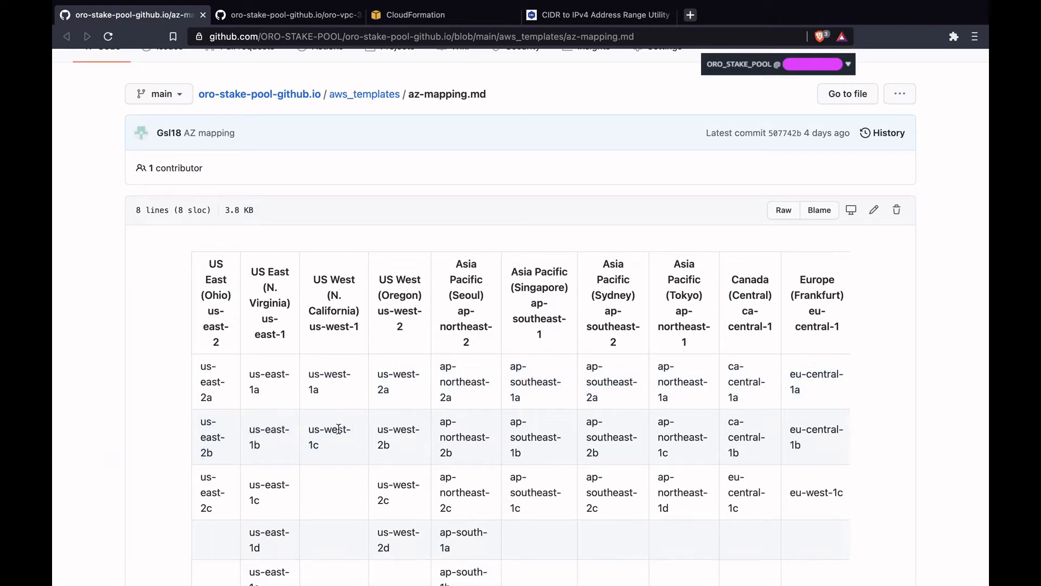
pyautogui.scroll(-1, 406, 477)
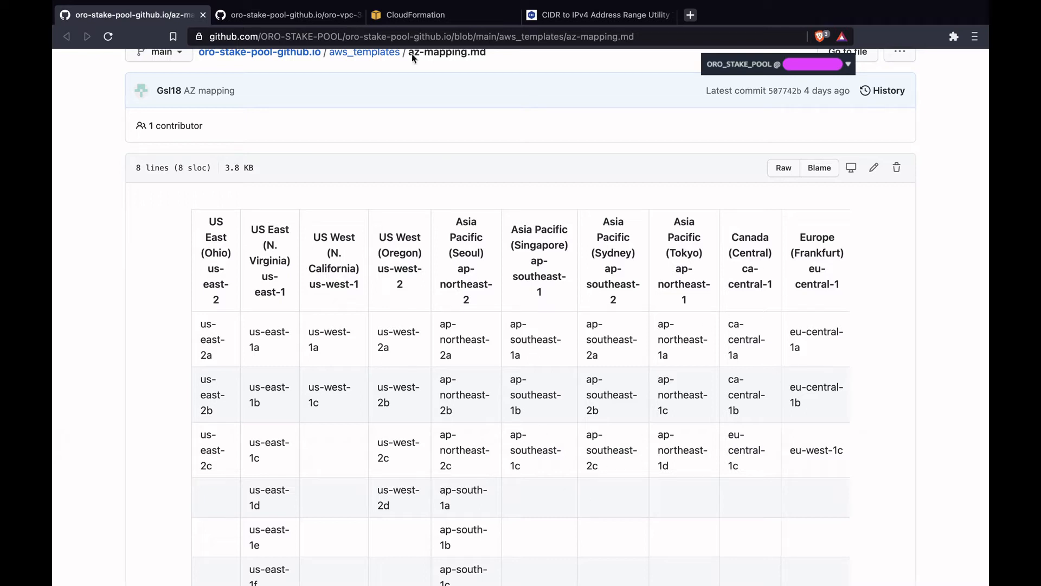
pyautogui.click(412, 20)
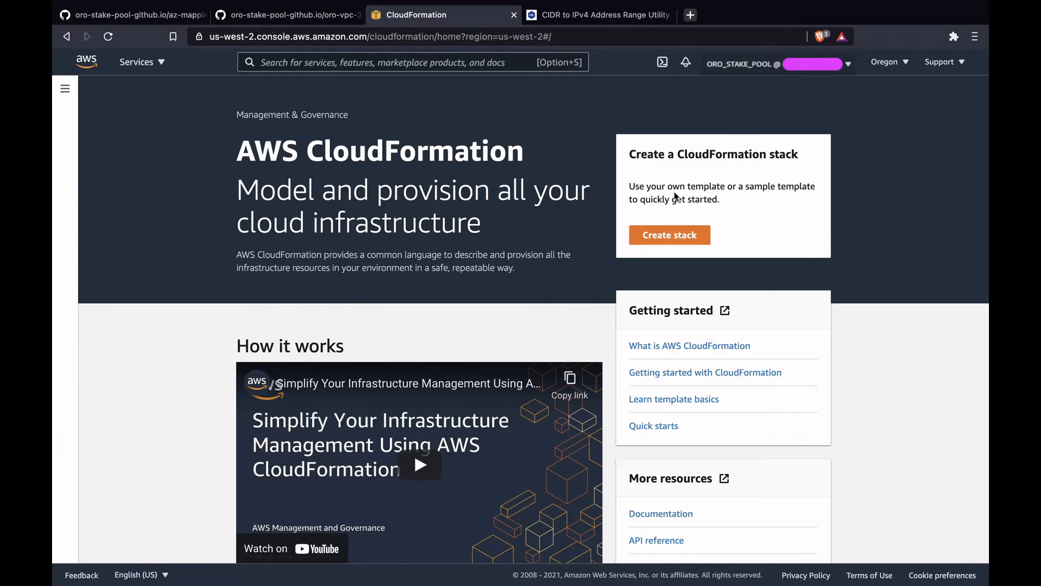
pyautogui.click(670, 237)
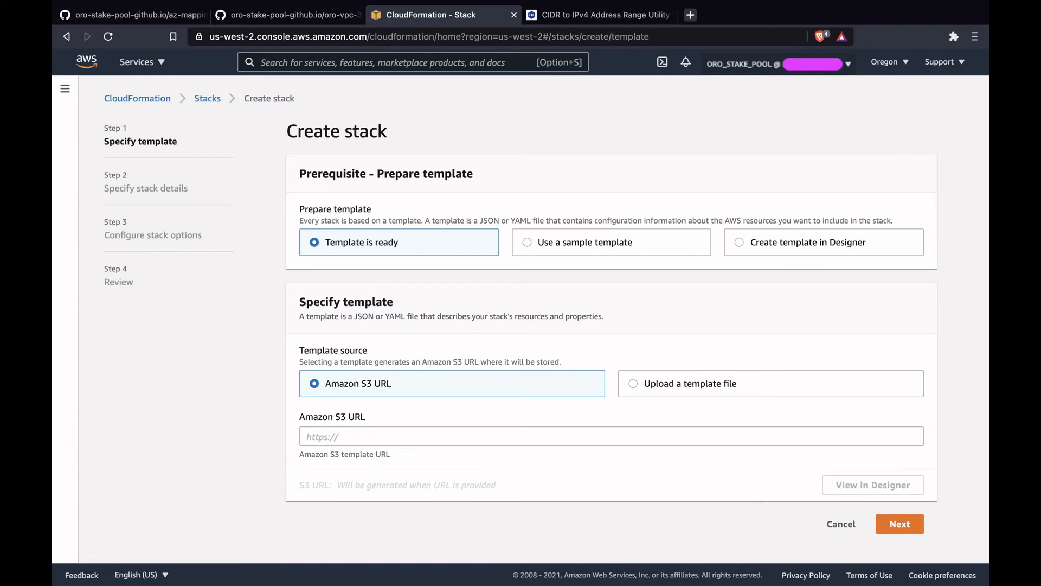
pyautogui.press('super+Tab')
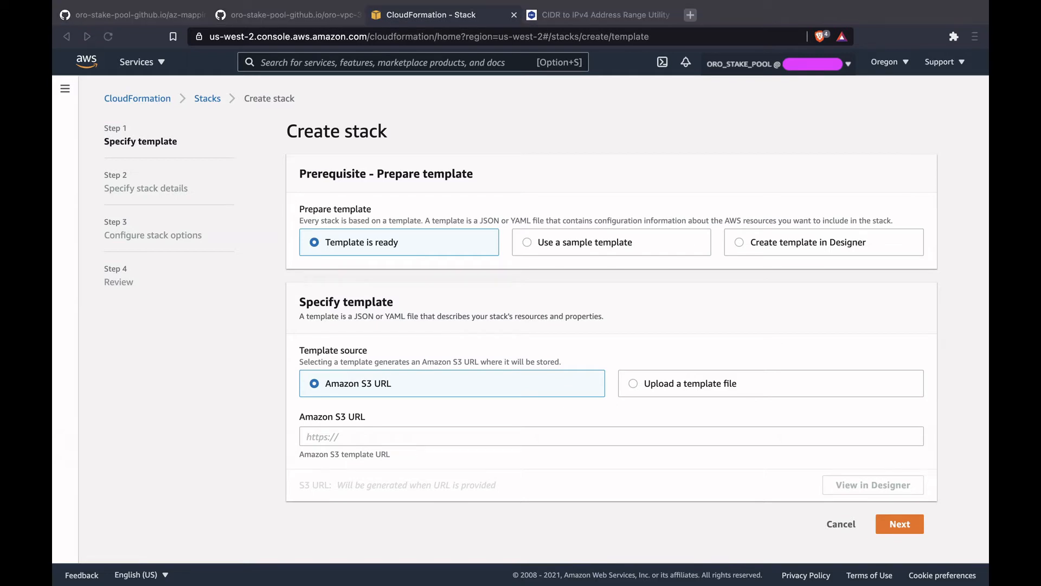
pyautogui.press('super+Tab')
pyautogui.click(331, 434)
pyautogui.write('https://oro-infra.s3-us-west-1.amazonaws.com/oro-vpc-3azs.yaml')
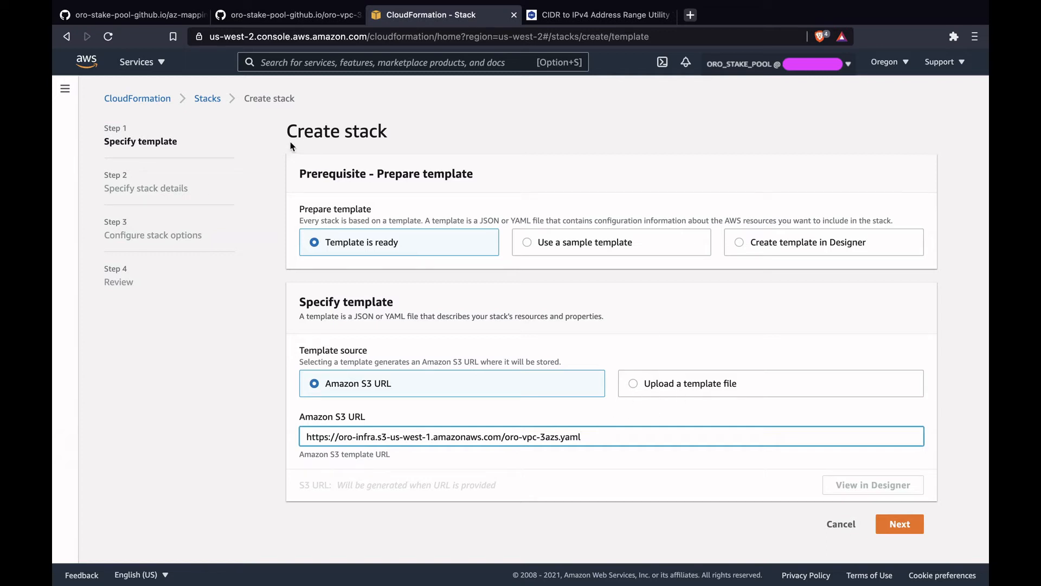
# - Review the source of the oro-vpc-3azs.yaml template on GitHub and return to the stack creation page
pyautogui.click(296, 17)
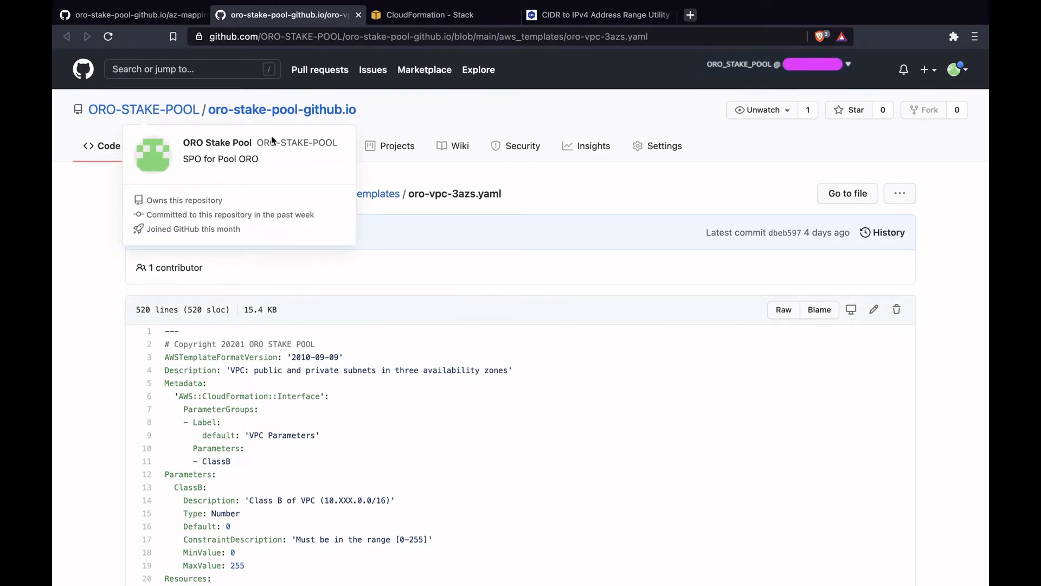
pyautogui.scroll(-2, 333, 307)
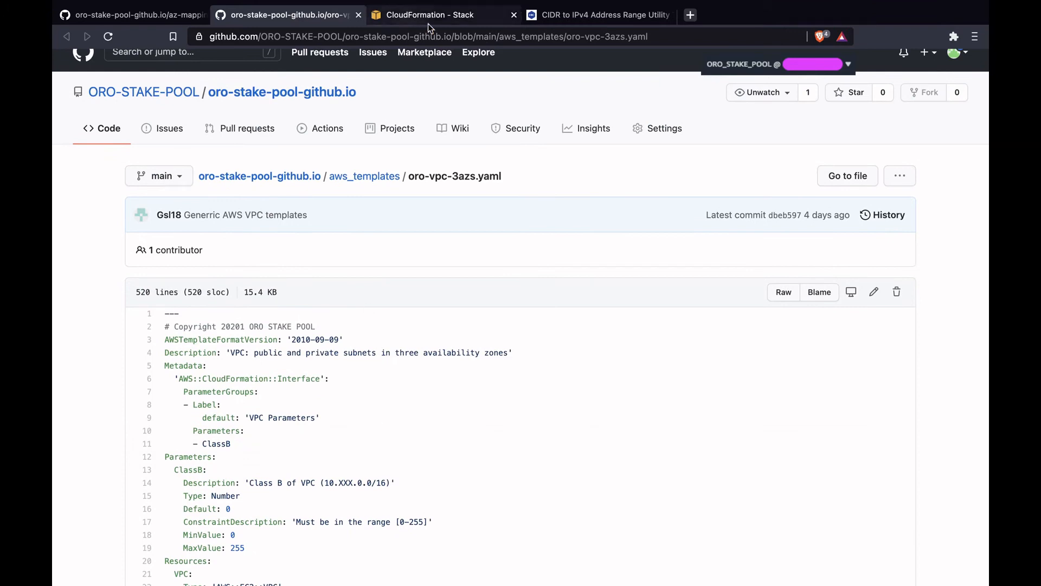
pyautogui.click(450, 13)
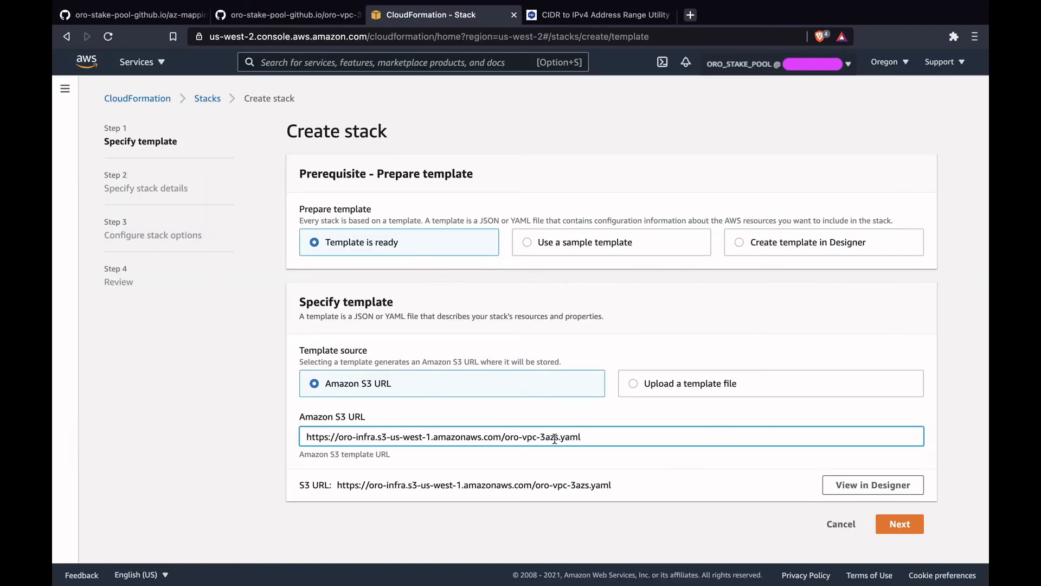
# - Accept the template, name the stack VPC and set its ClassB parameter to 10
pyautogui.click(907, 526)
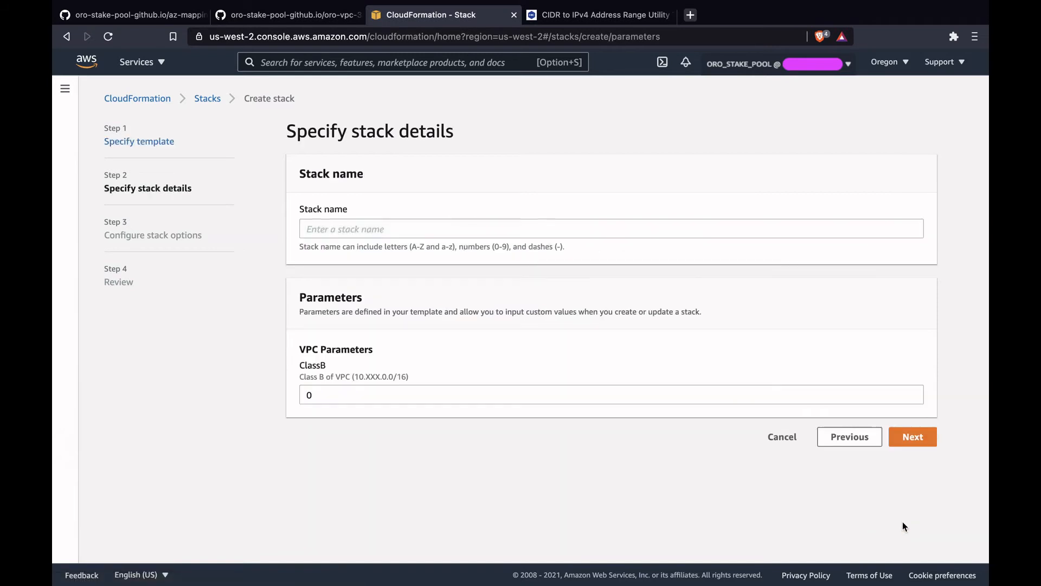
pyautogui.click(328, 230)
pyautogui.write('VPC')
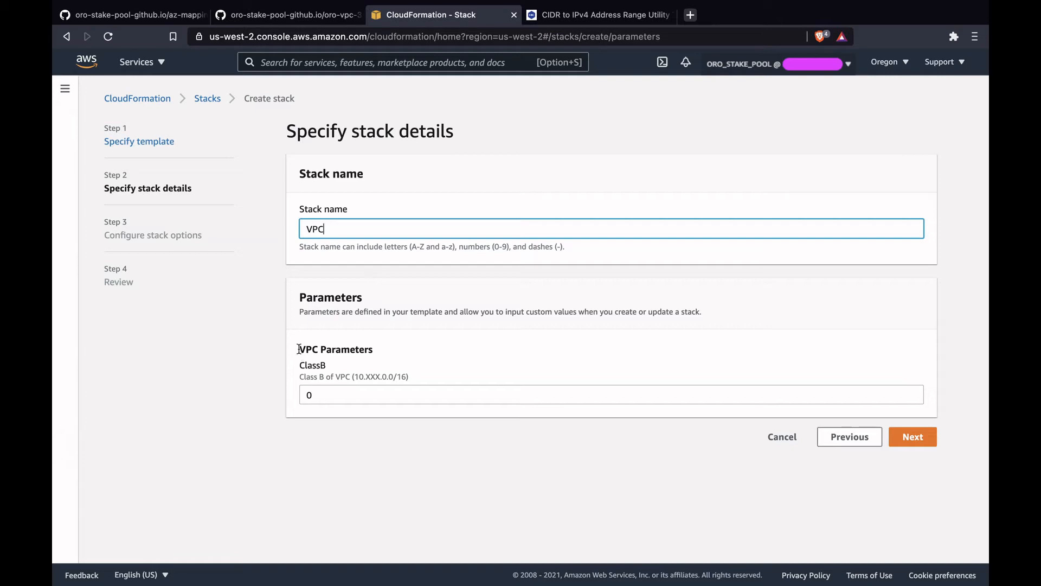
pyautogui.click(337, 392)
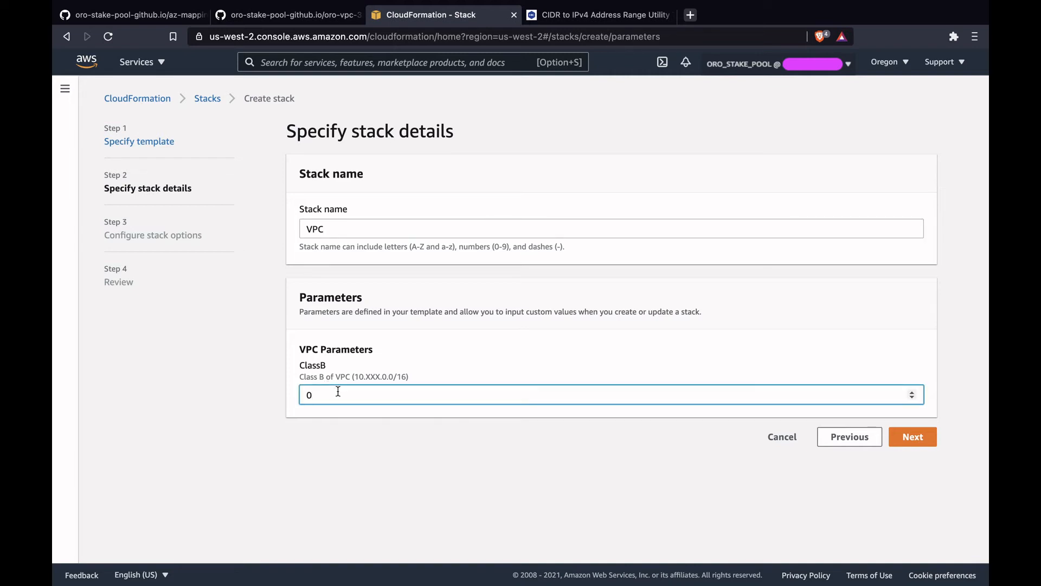
pyautogui.press('BackSpace')
pyautogui.write('10')
# - Calculate the IP range of 10.10.0.0/16 with the CIDR to IPv4 converter to check the VPC address block
pyautogui.moveTo(356, 374); pyautogui.dragTo(405, 376)
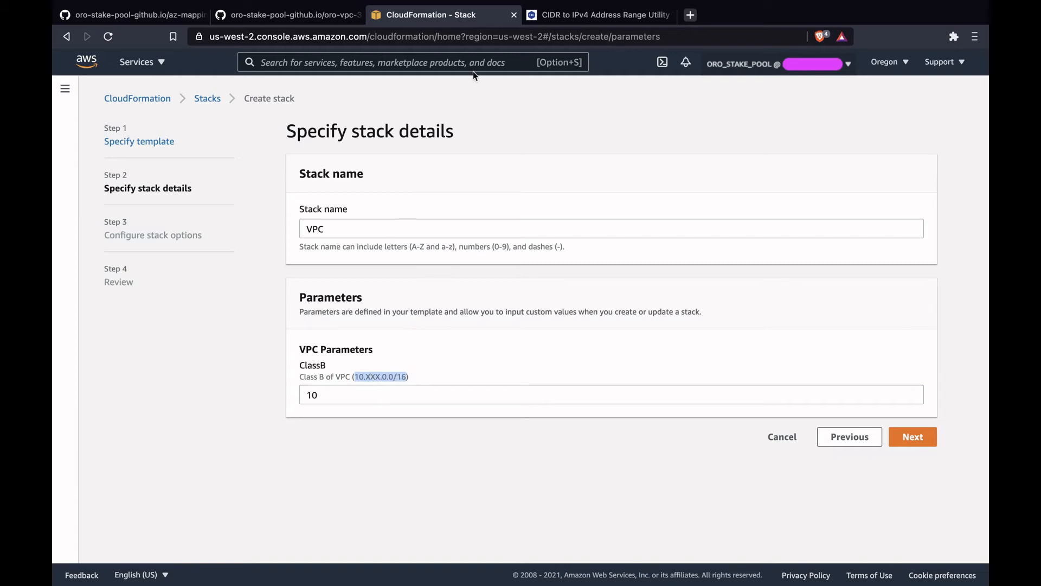
pyautogui.click(587, 16)
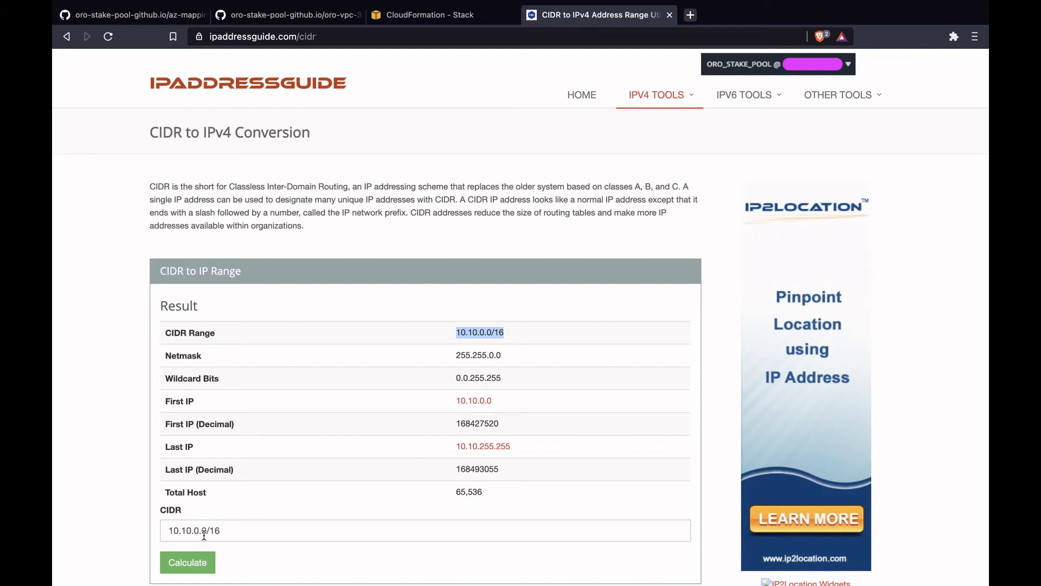
pyautogui.scroll(-1, 226, 477)
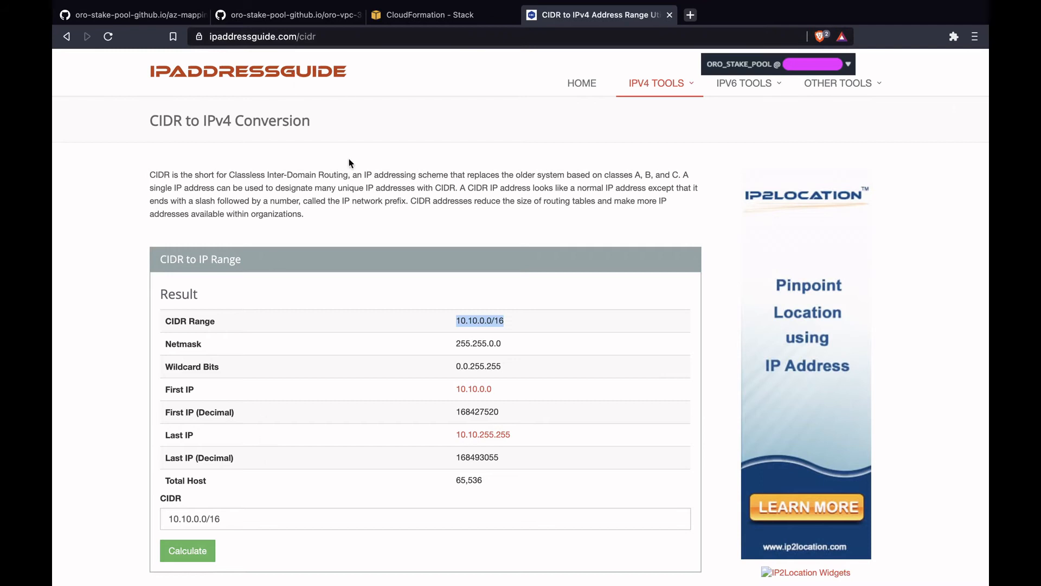
pyautogui.scroll(-3, 295, 413)
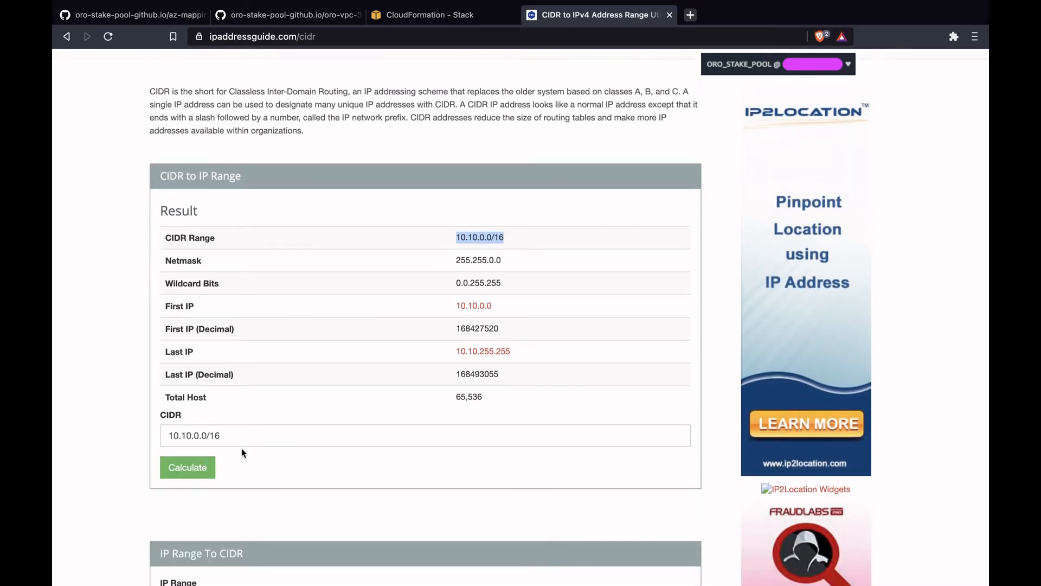
pyautogui.click(192, 473)
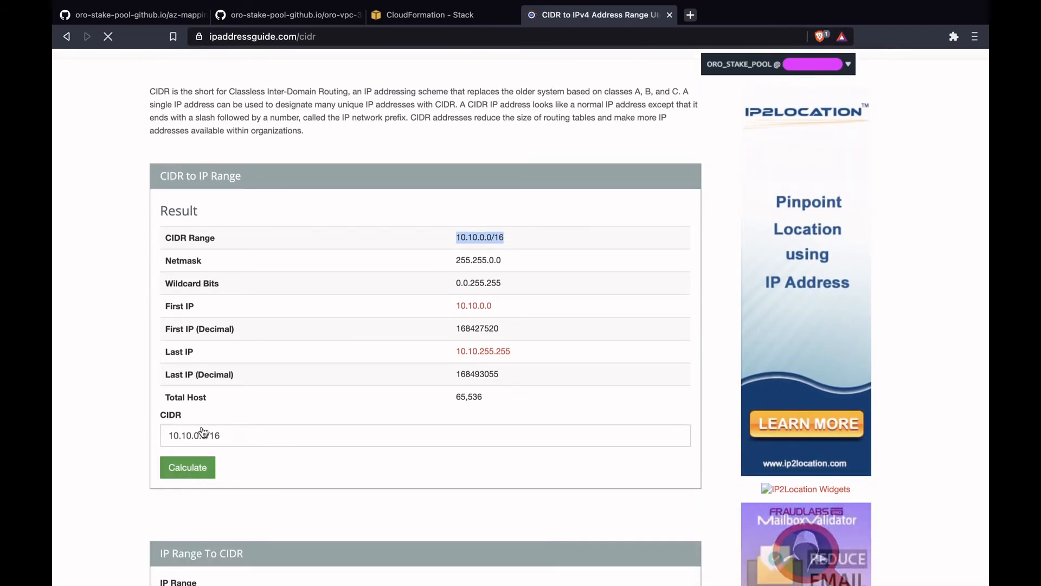
pyautogui.scroll(-1, 458, 522)
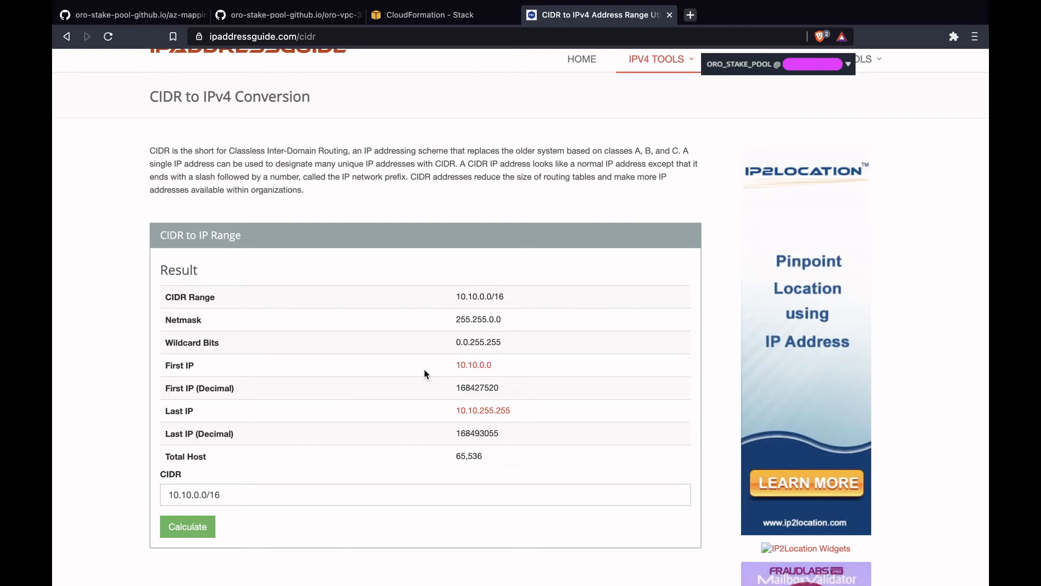
# - Back in CloudFormation, keep the default stack options and create the VPC stack from the review page
pyautogui.click(418, 16)
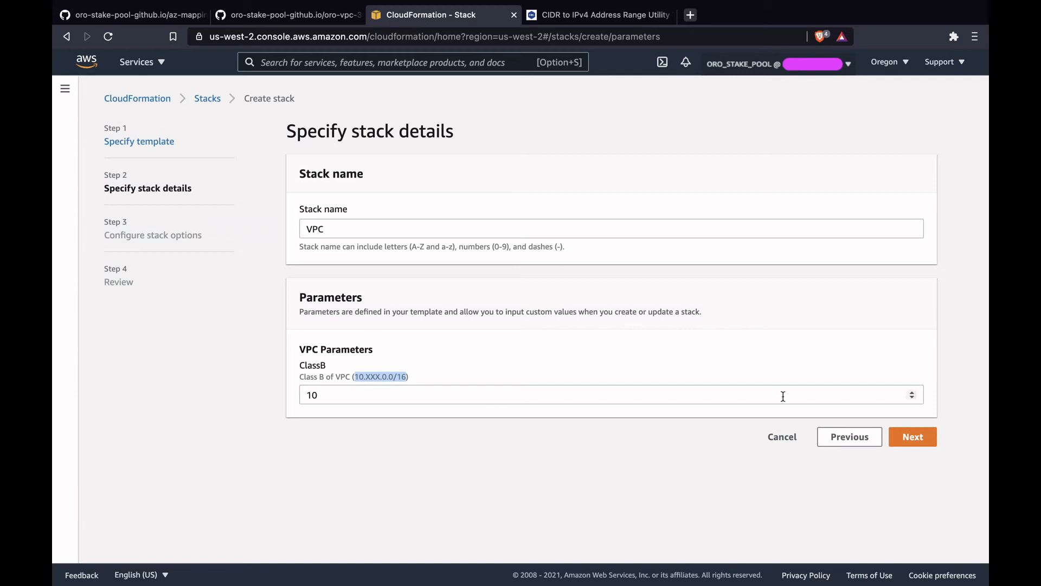
pyautogui.click(920, 441)
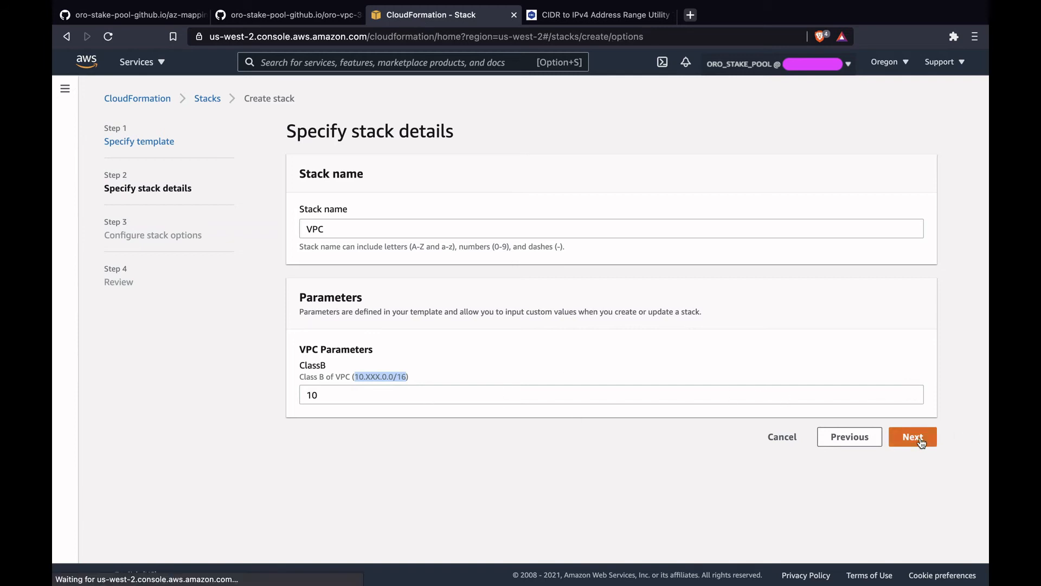
pyautogui.scroll(-2, 603, 337)
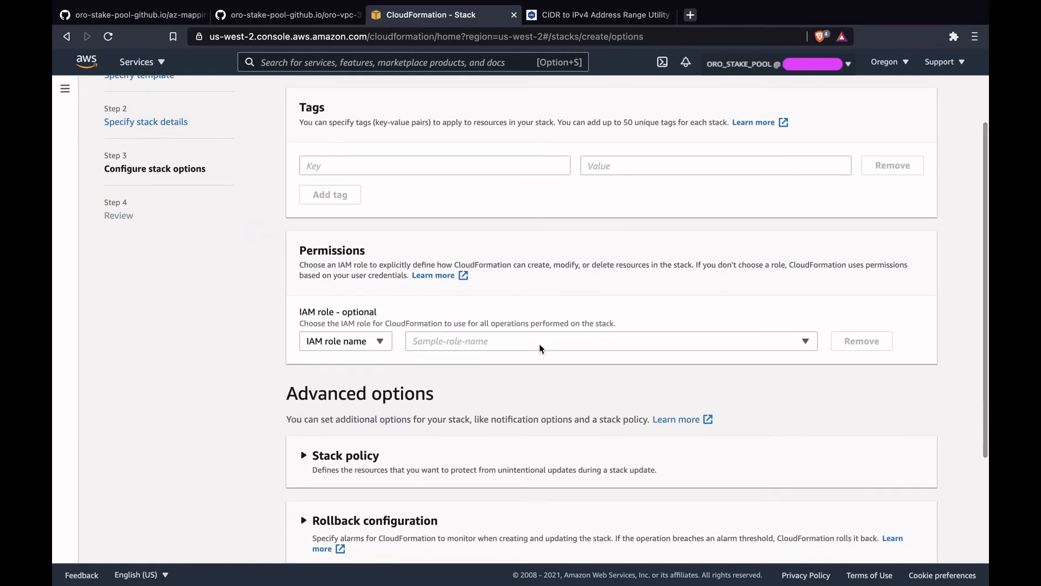
pyautogui.scroll(-3, 555, 493)
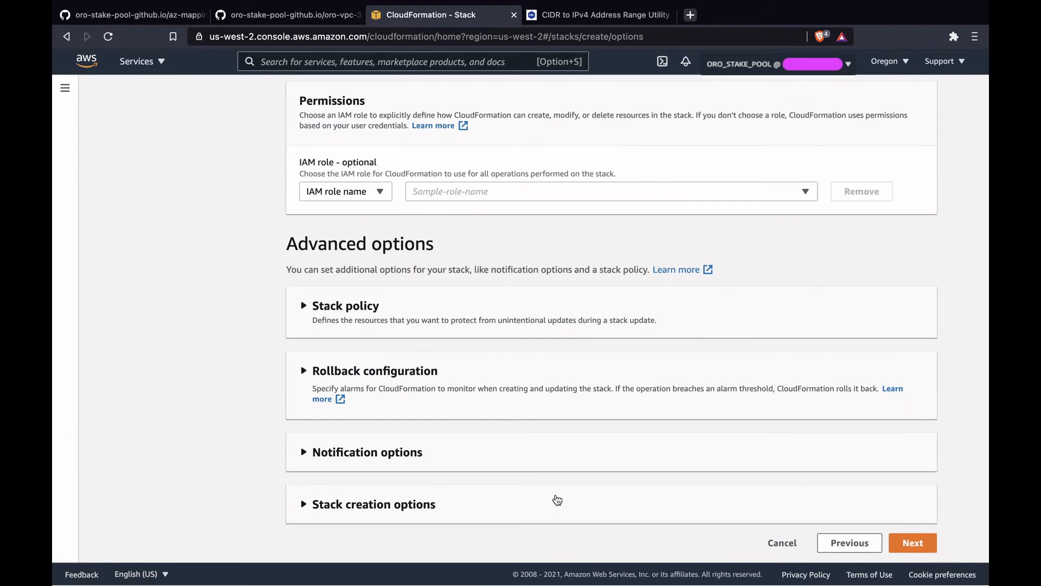
pyautogui.click(919, 544)
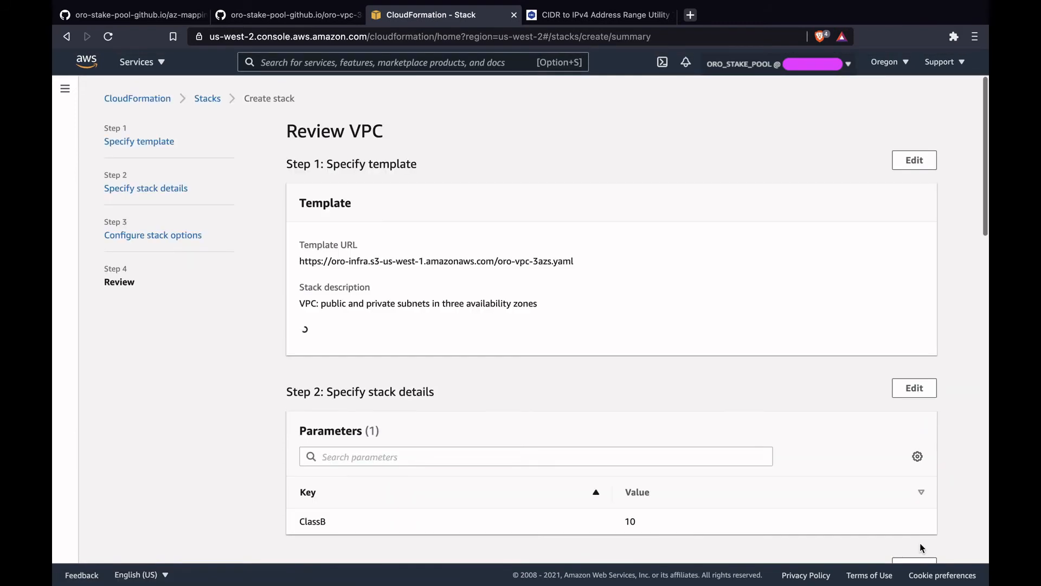
pyautogui.scroll(-4, 731, 492)
pyautogui.scroll(-10, 729, 491)
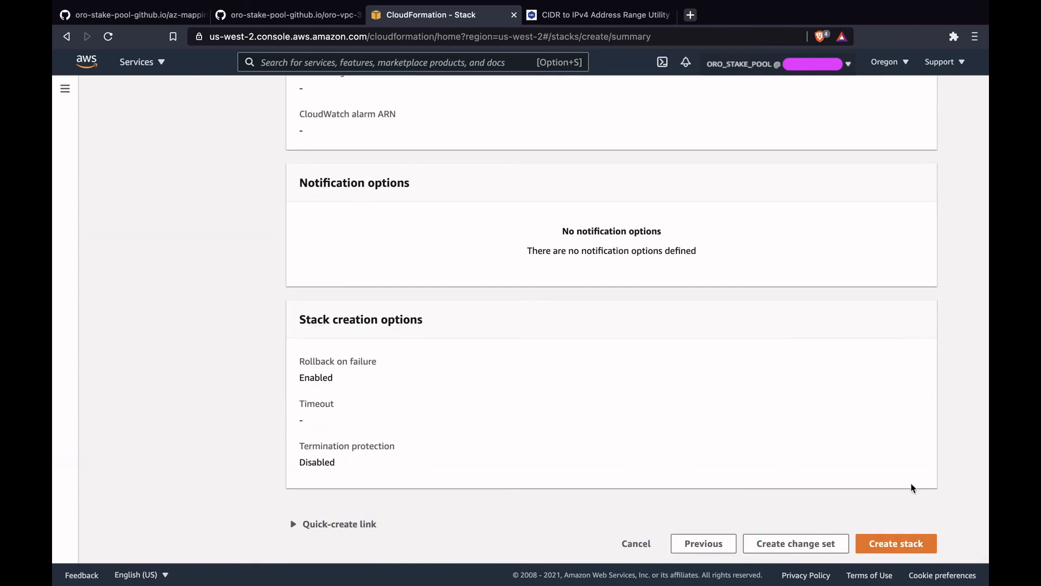
pyautogui.click(914, 547)
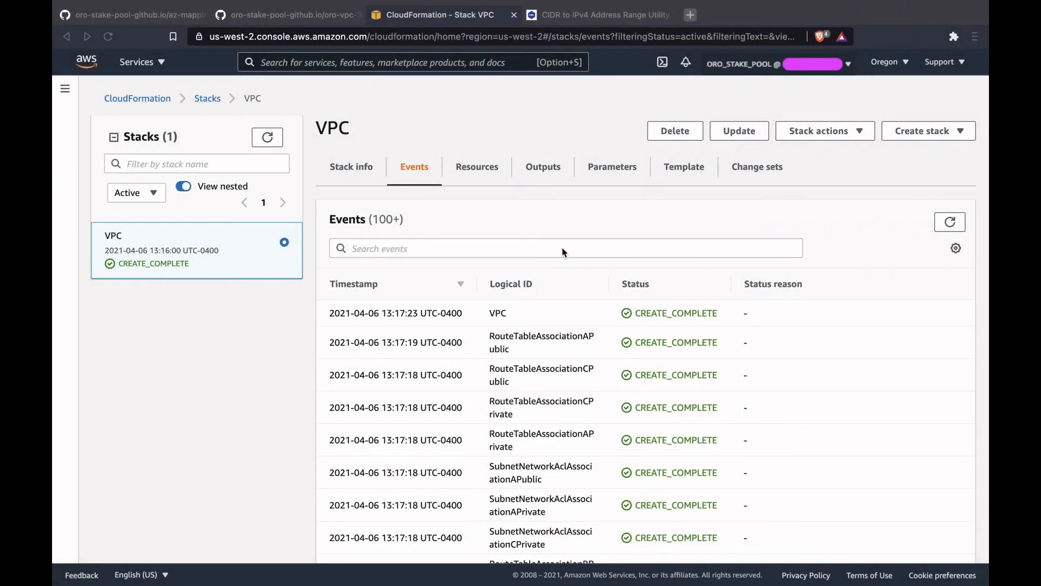
# - Examine the resources that the VPC stack created, including the subnets and the VPC itself
pyautogui.click(482, 167)
pyautogui.click(490, 172)
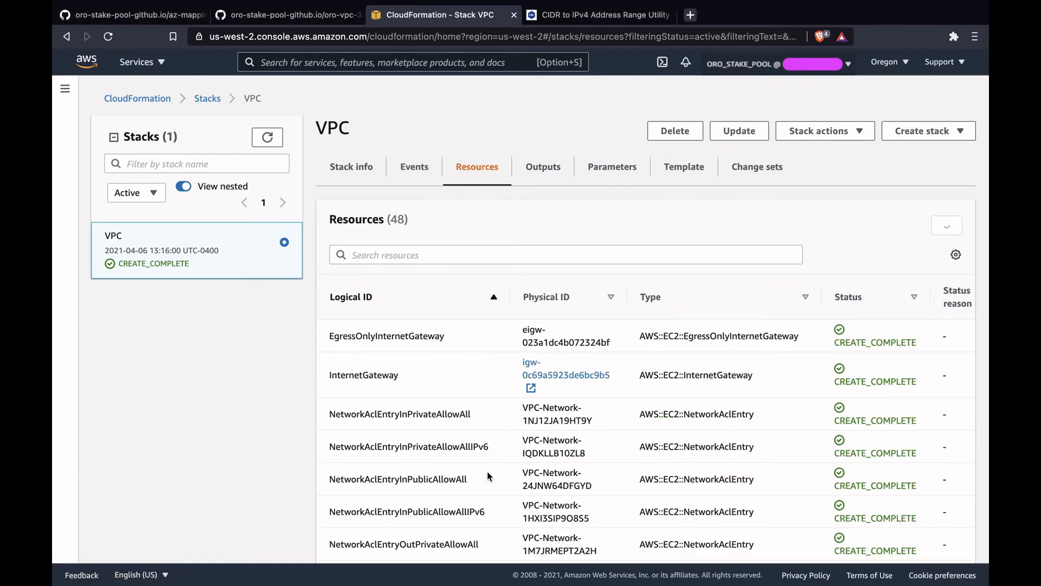
pyautogui.scroll(-15, 487, 471)
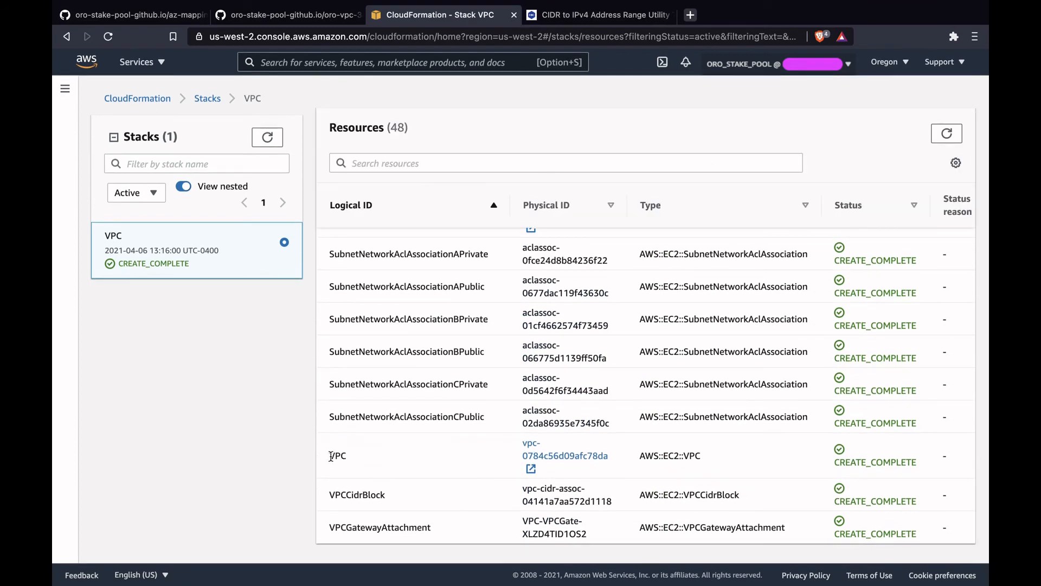
pyautogui.scroll(3, 415, 445)
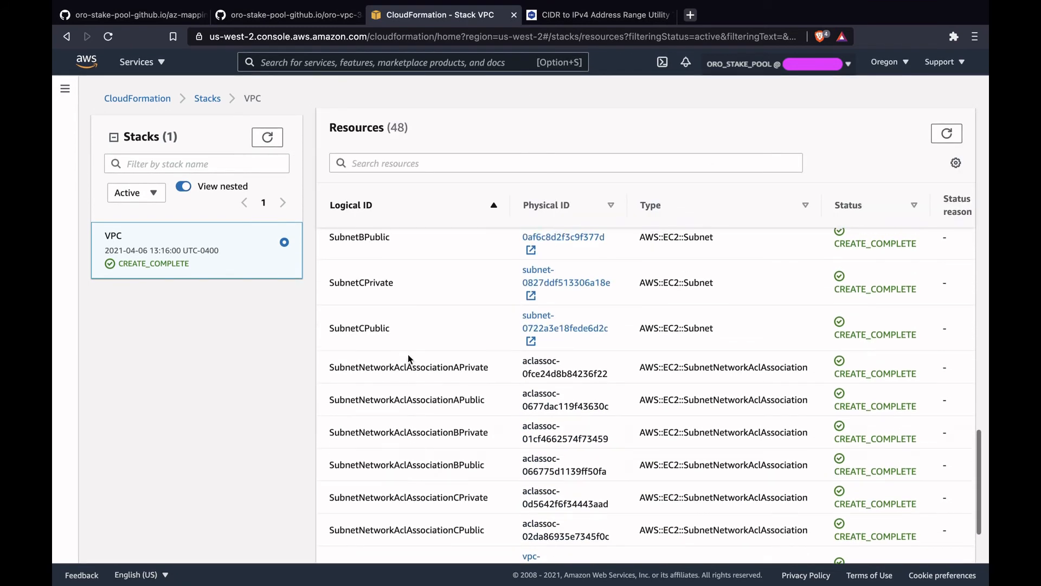
# - Review the remaining resources of the VPC stack up to its internet gateways, and open the list of VPCs in the VPC service
pyautogui.scroll(9, 477, 418)
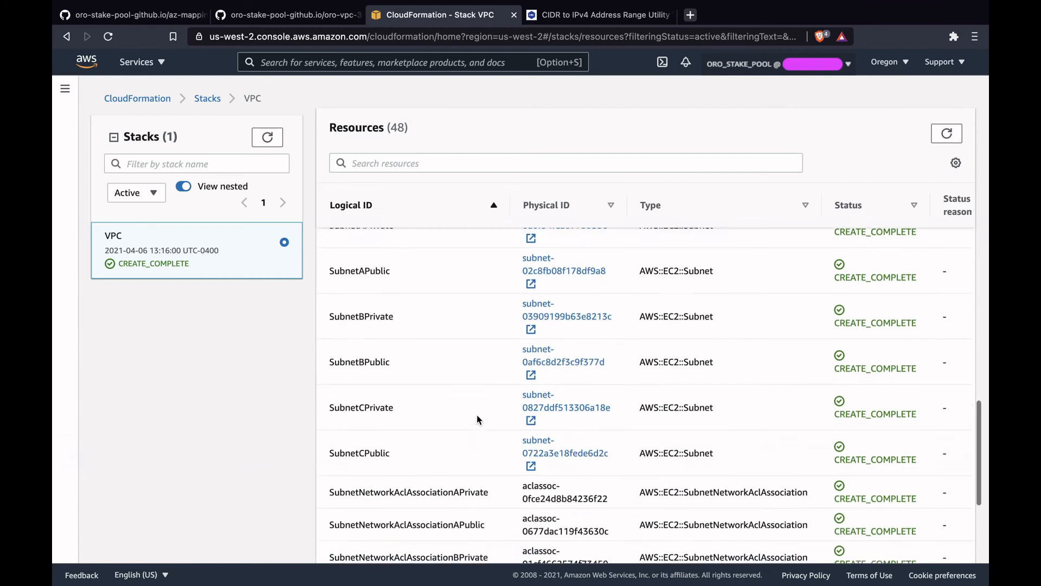
pyautogui.scroll(13, 464, 306)
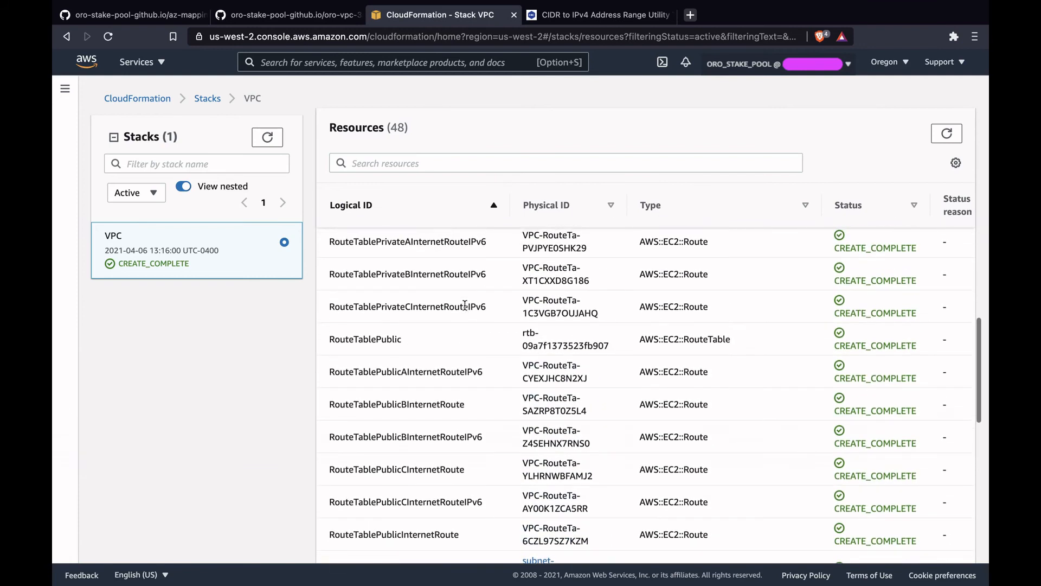
pyautogui.scroll(9, 465, 307)
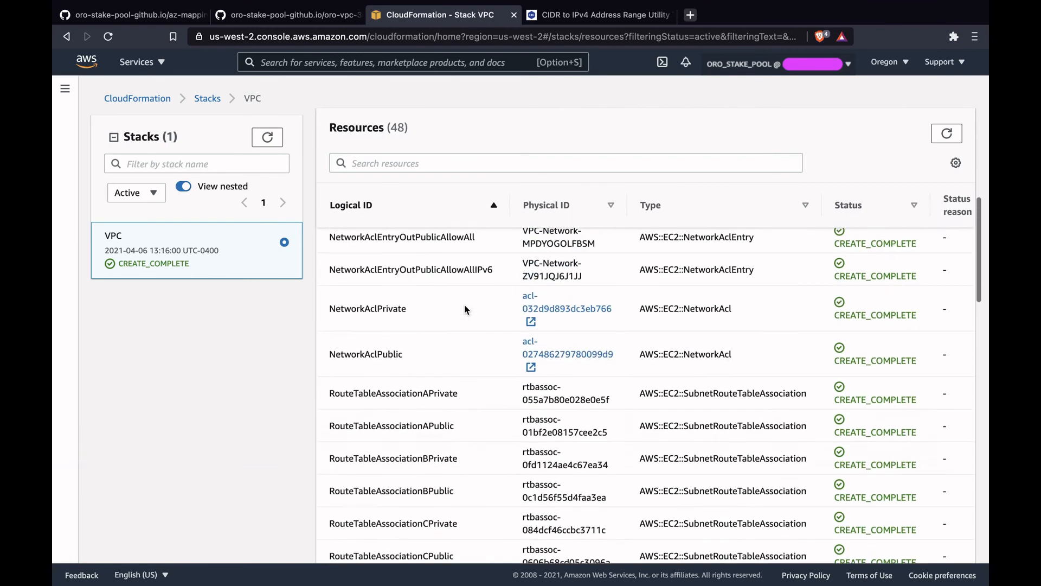
pyautogui.scroll(3, 465, 307)
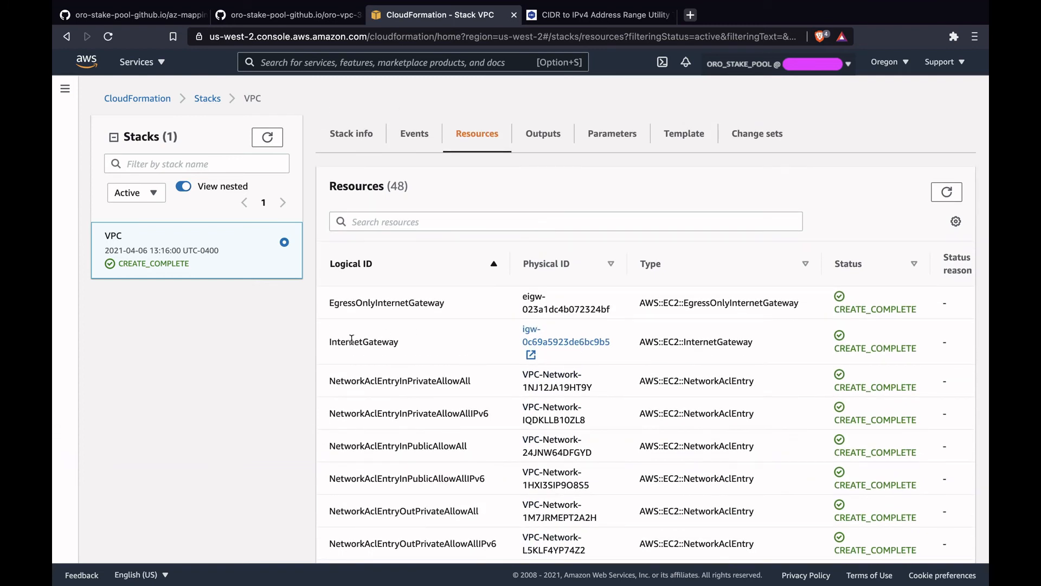
pyautogui.click(305, 63)
pyautogui.write('VPC')
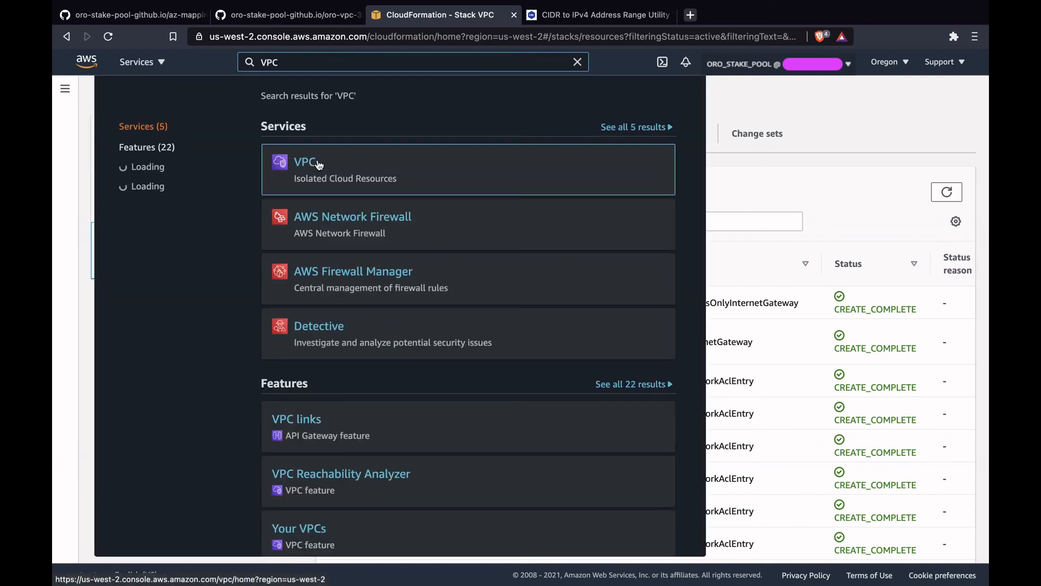
pyautogui.click(311, 164)
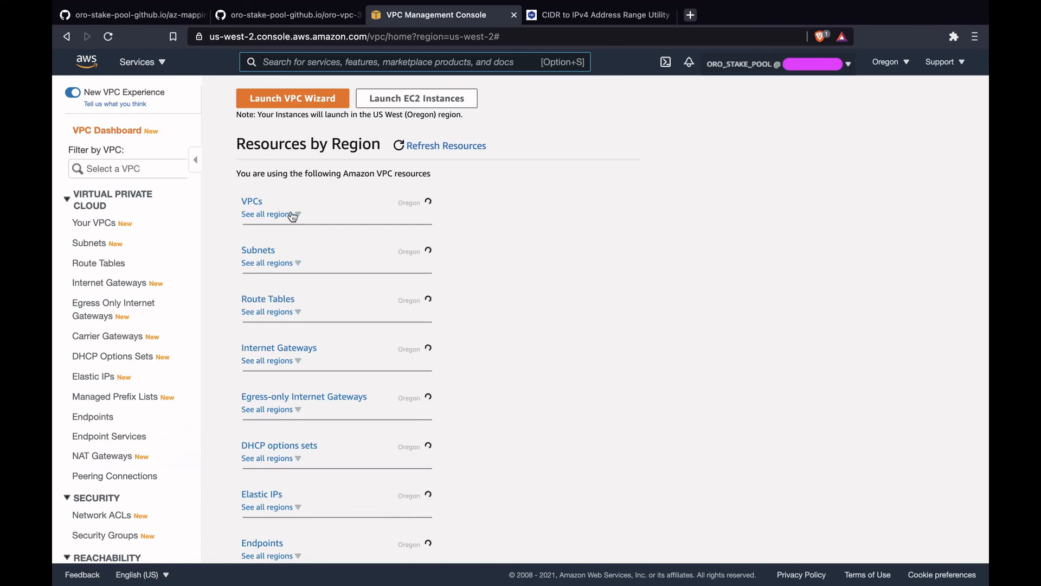
pyautogui.click(255, 205)
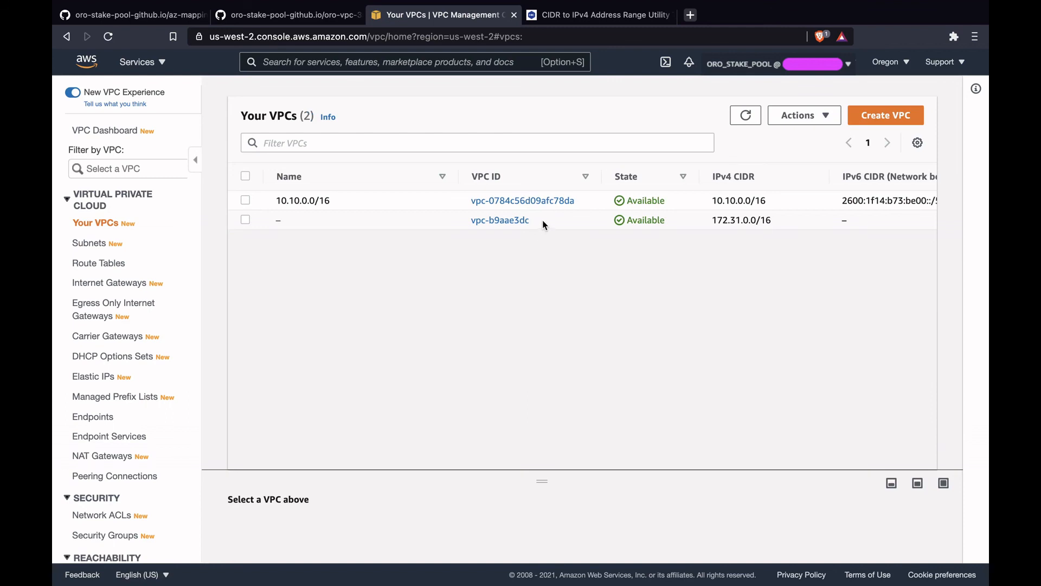
# - Inspect the unnamed VPC and the 10.10.0.0/16 VPC one after the other, and open the list of subnets
pyautogui.moveTo(543, 220); pyautogui.dragTo(463, 220)
pyautogui.click(463, 220)
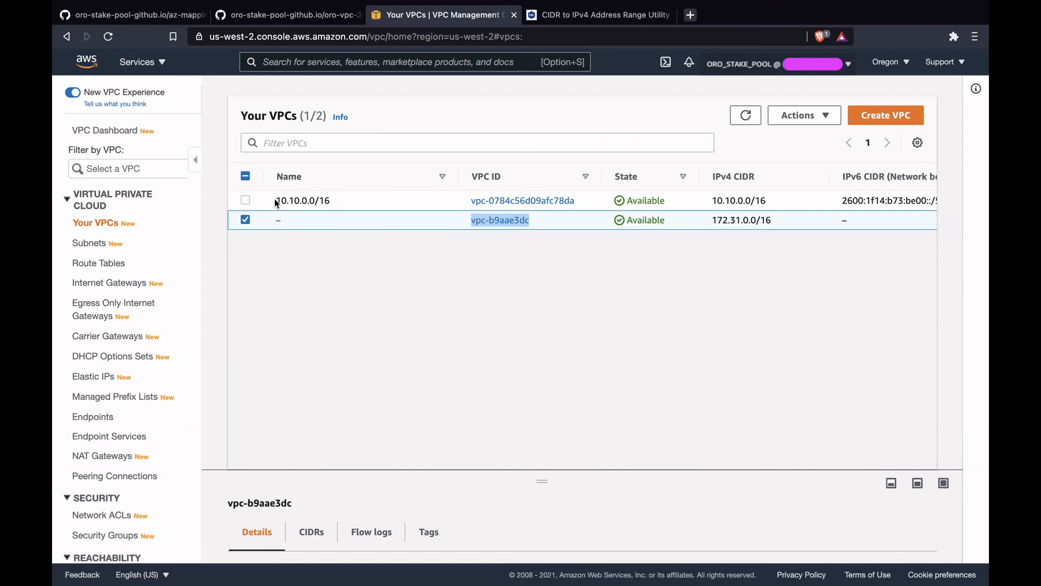
pyautogui.click(332, 202)
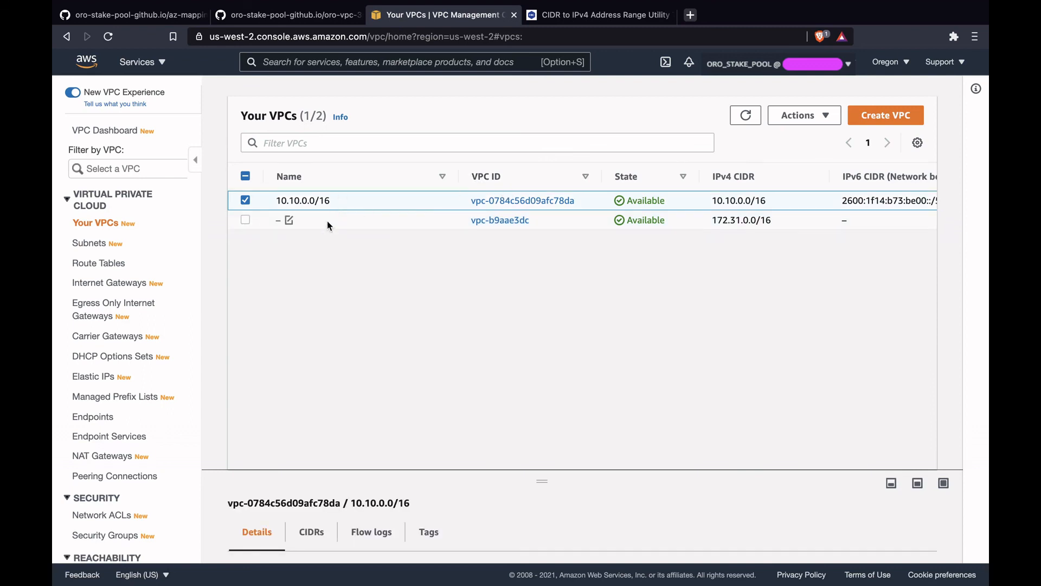
pyautogui.click(93, 250)
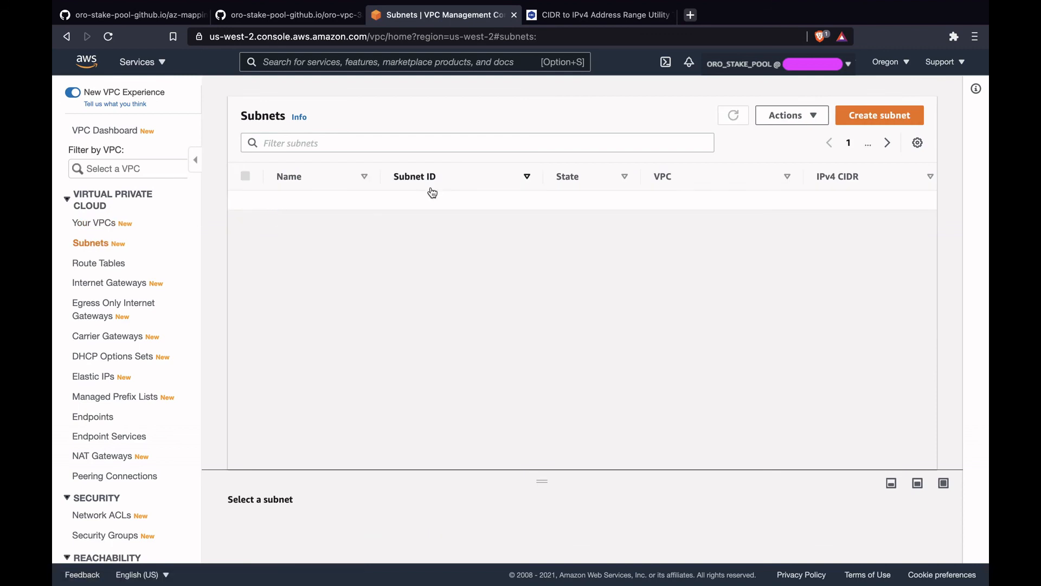